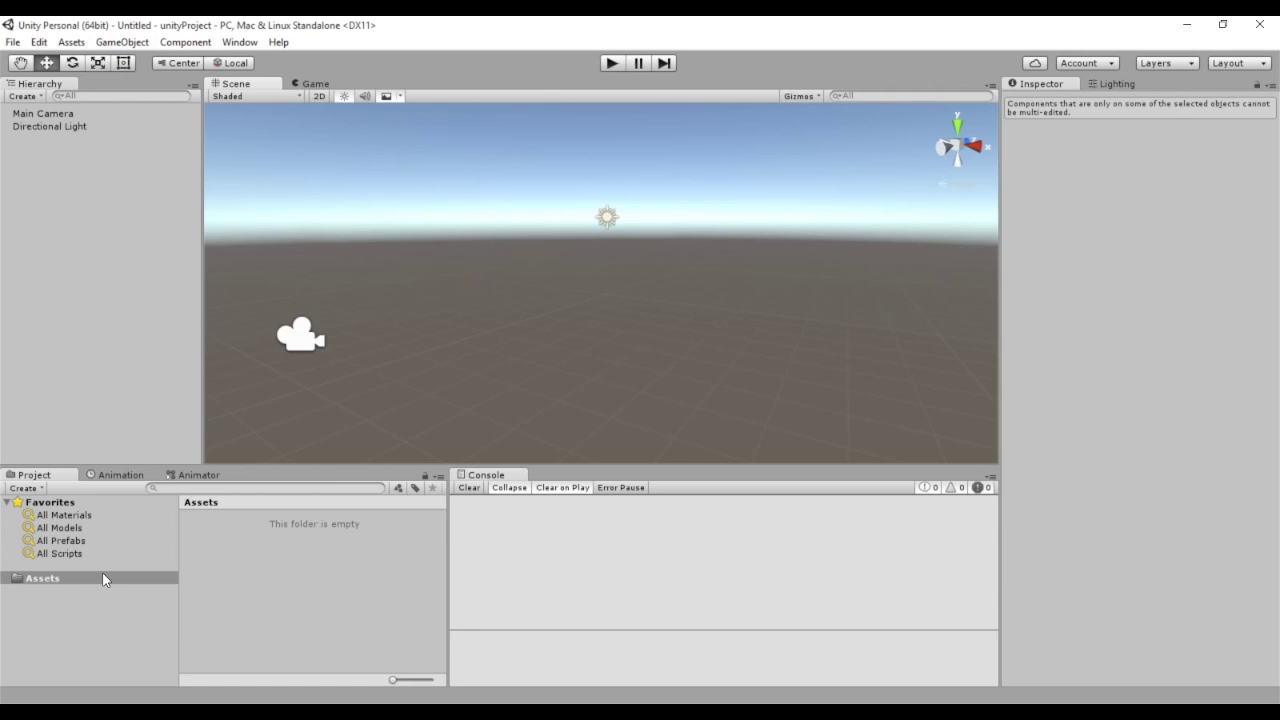
Create a folder named Scripts under Assets and open it.
{"action": "right_click", "coordinate": [103, 579]}
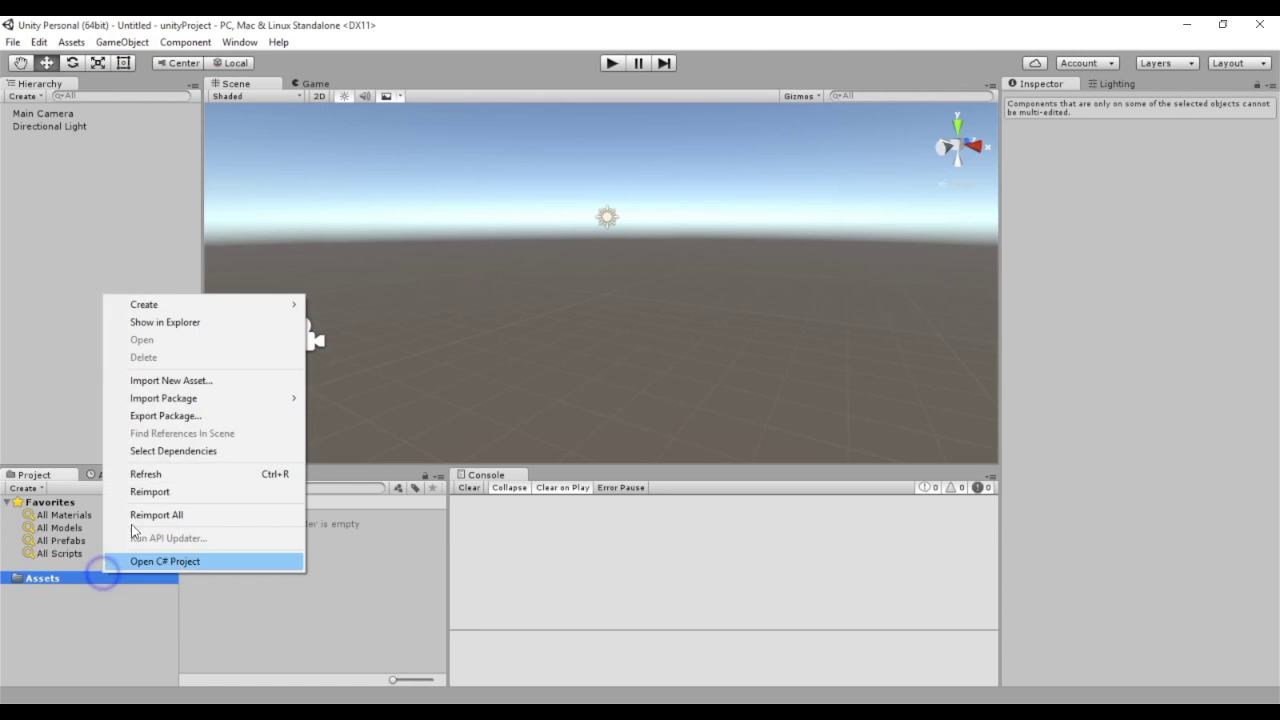
{"action": "mouse_move", "coordinate": [257, 305]}
{"action": "left_click", "coordinate": [337, 305]}
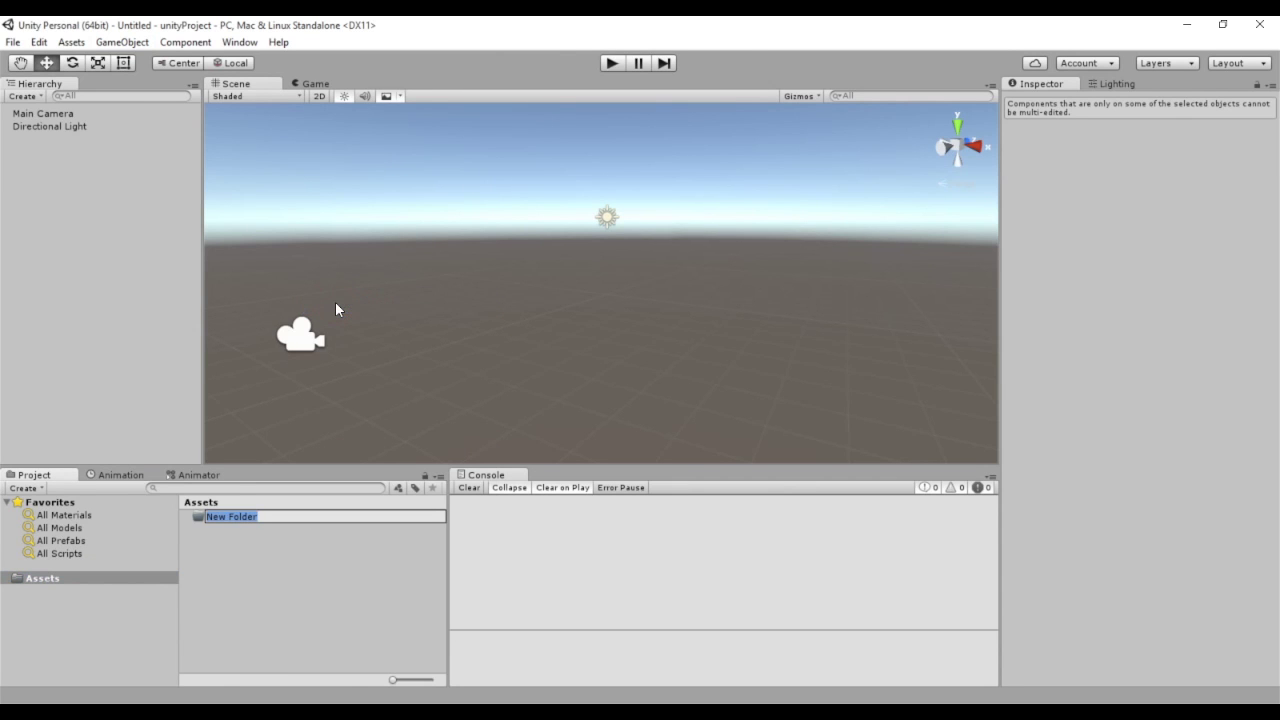
{"action": "type", "text": "Scripts"}
{"action": "key", "text": "Return"}
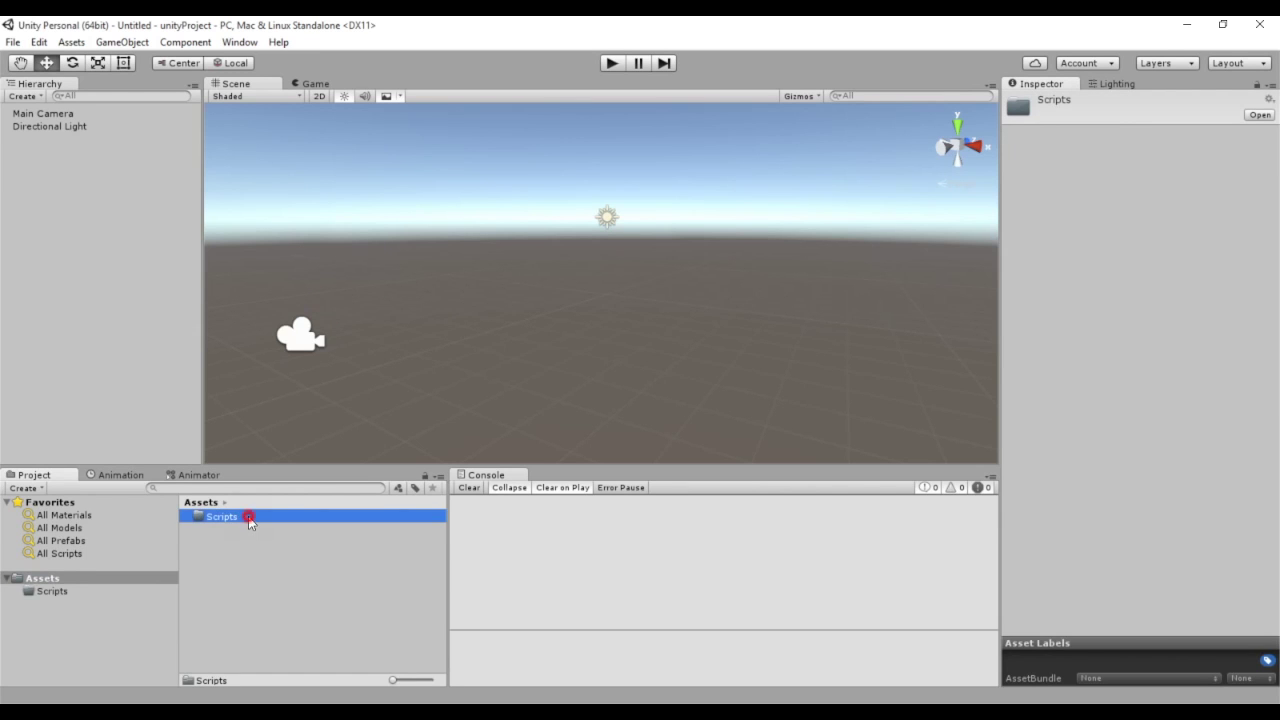
{"action": "double_click", "coordinate": [246, 517]}
Create a C# script named BasicComponent in Scripts and open it in MonoDevelop.
{"action": "right_click", "coordinate": [267, 553]}
{"action": "mouse_move", "coordinate": [349, 279]}
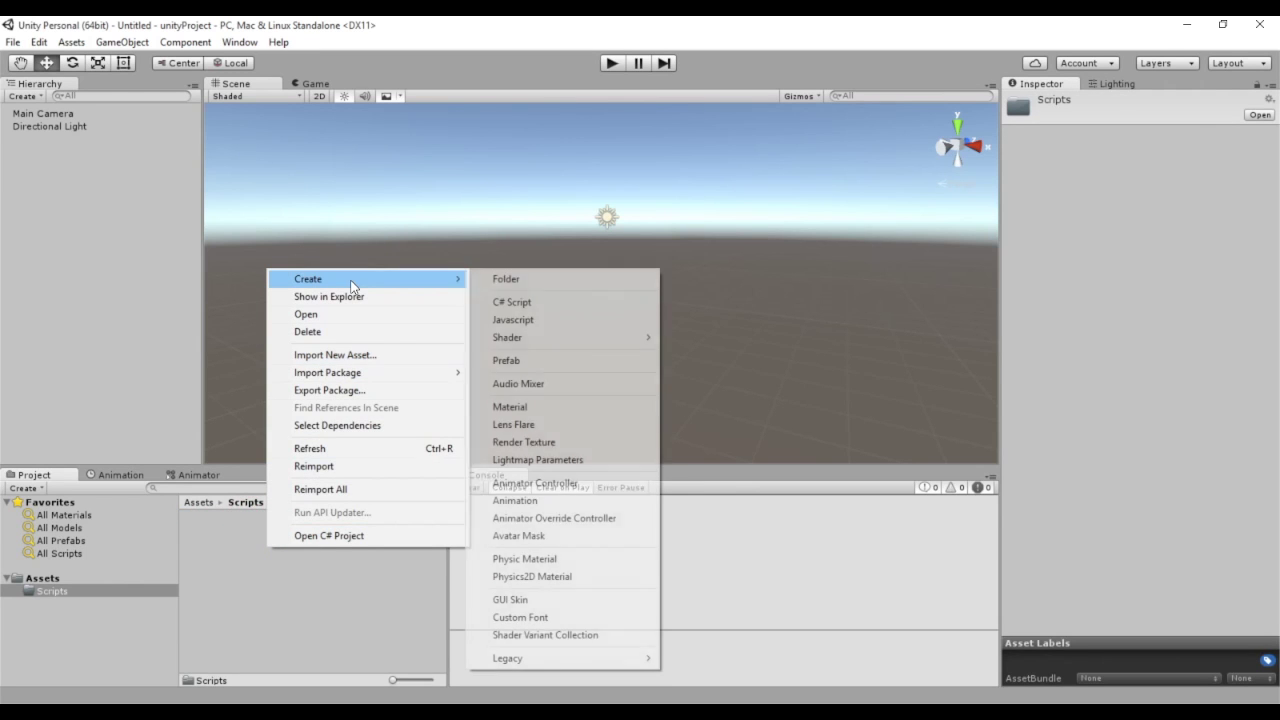
{"action": "left_click", "coordinate": [561, 300]}
{"action": "type", "text": "BasicComponent"}
{"action": "key", "text": "Return"}
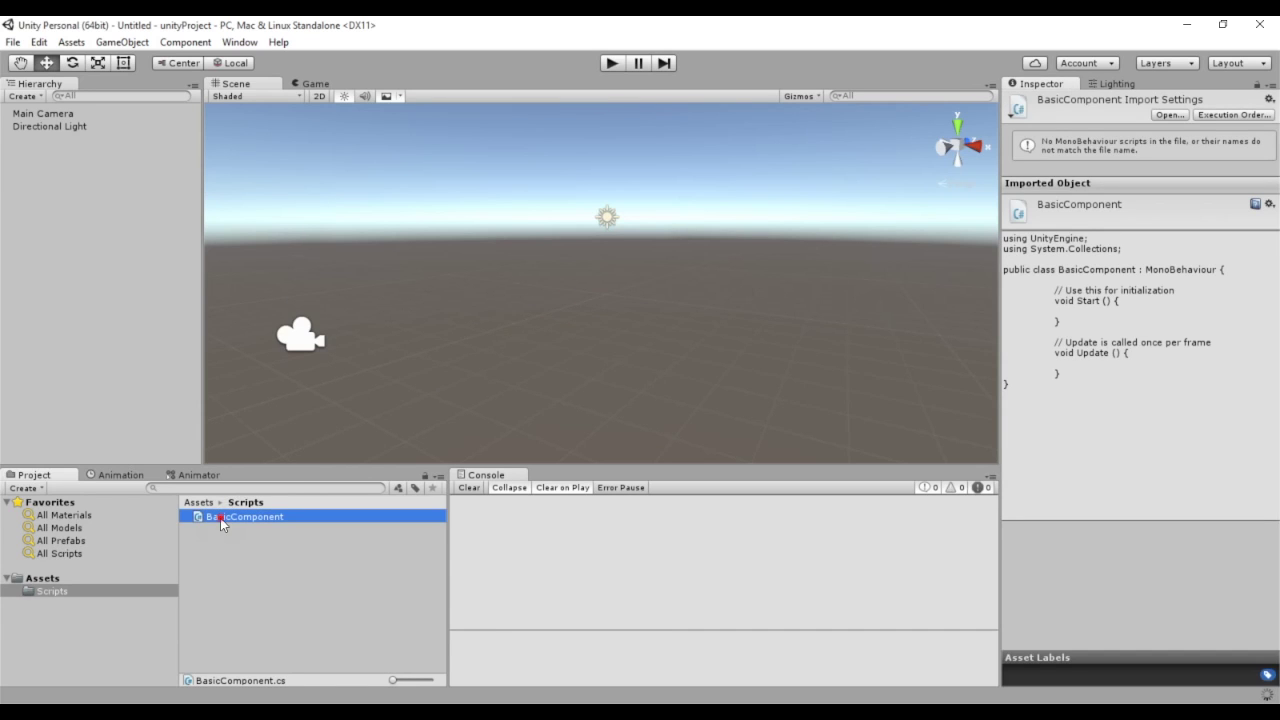
{"action": "double_click", "coordinate": [221, 519]}
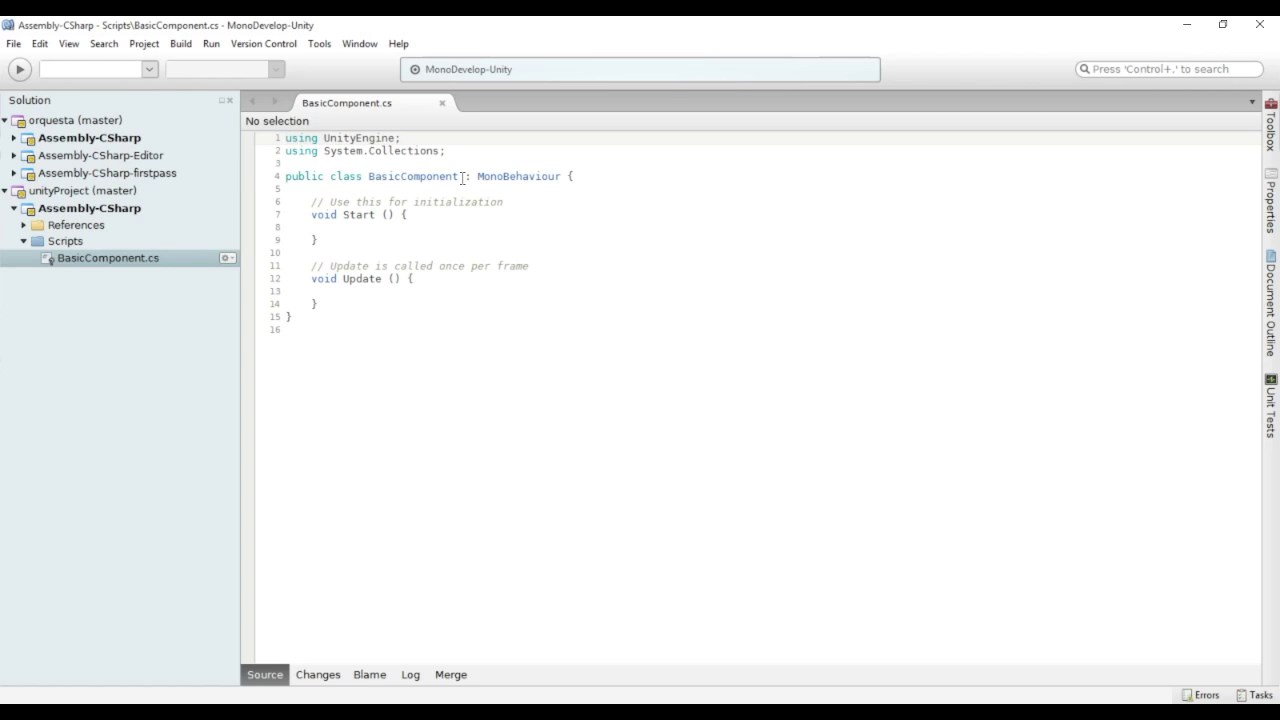
Inspect the class's MonoBehaviour base and place the cursor on the blank line above Start.
{"action": "double_click", "coordinate": [548, 176]}
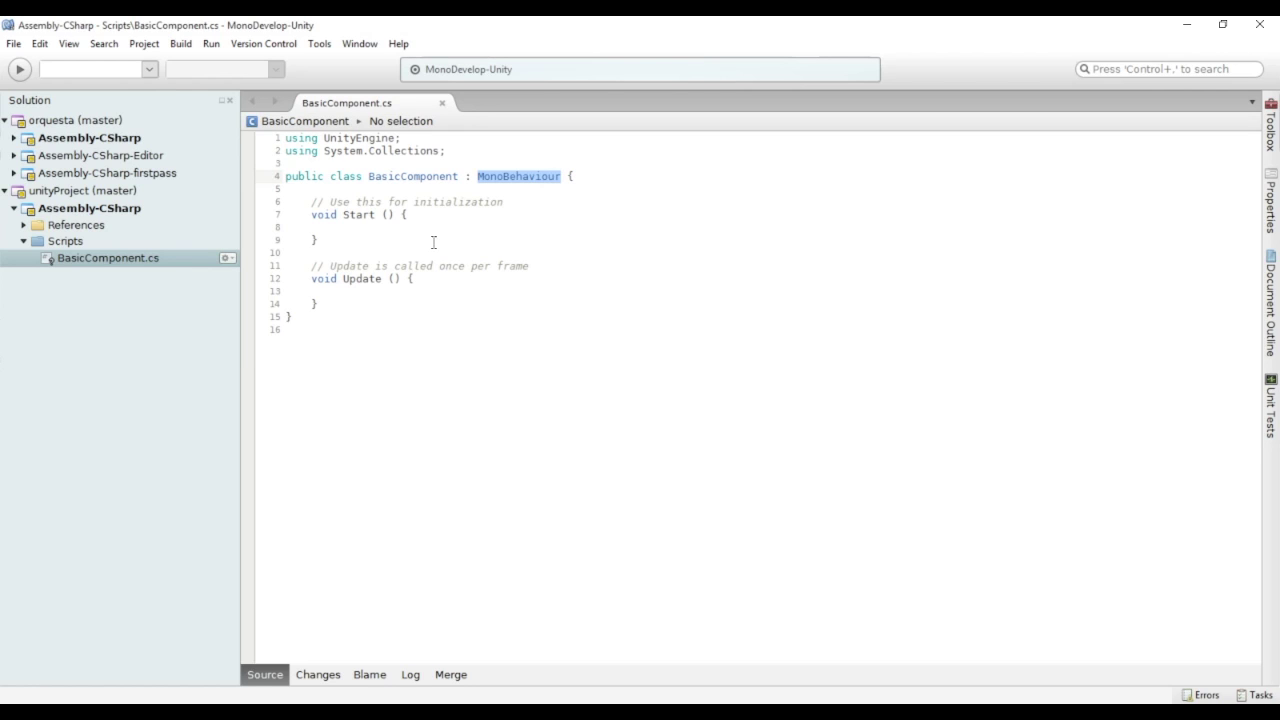
{"action": "left_click", "coordinate": [546, 201]}
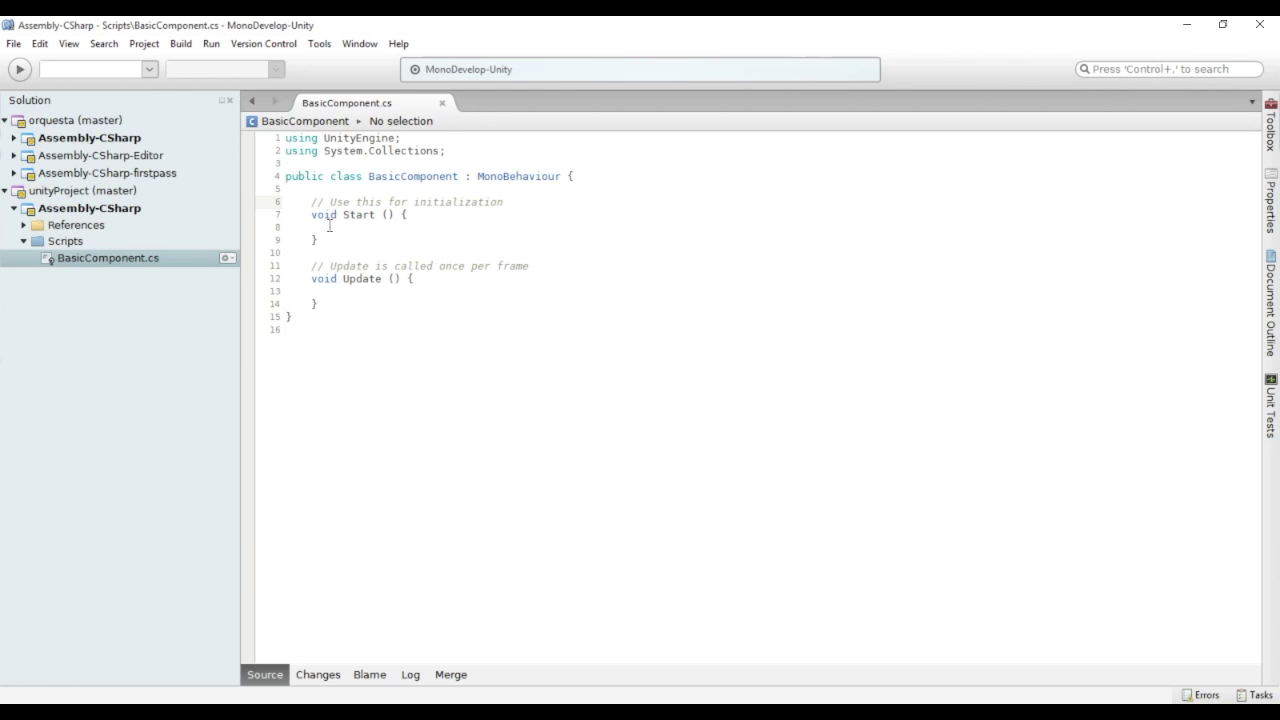
{"action": "left_click", "coordinate": [318, 189]}
Add an empty void Awake () method above Start in BasicComponent.
{"action": "key", "text": "Return"}
{"action": "key", "text": "Return"}
{"action": "key", "text": "Up"}
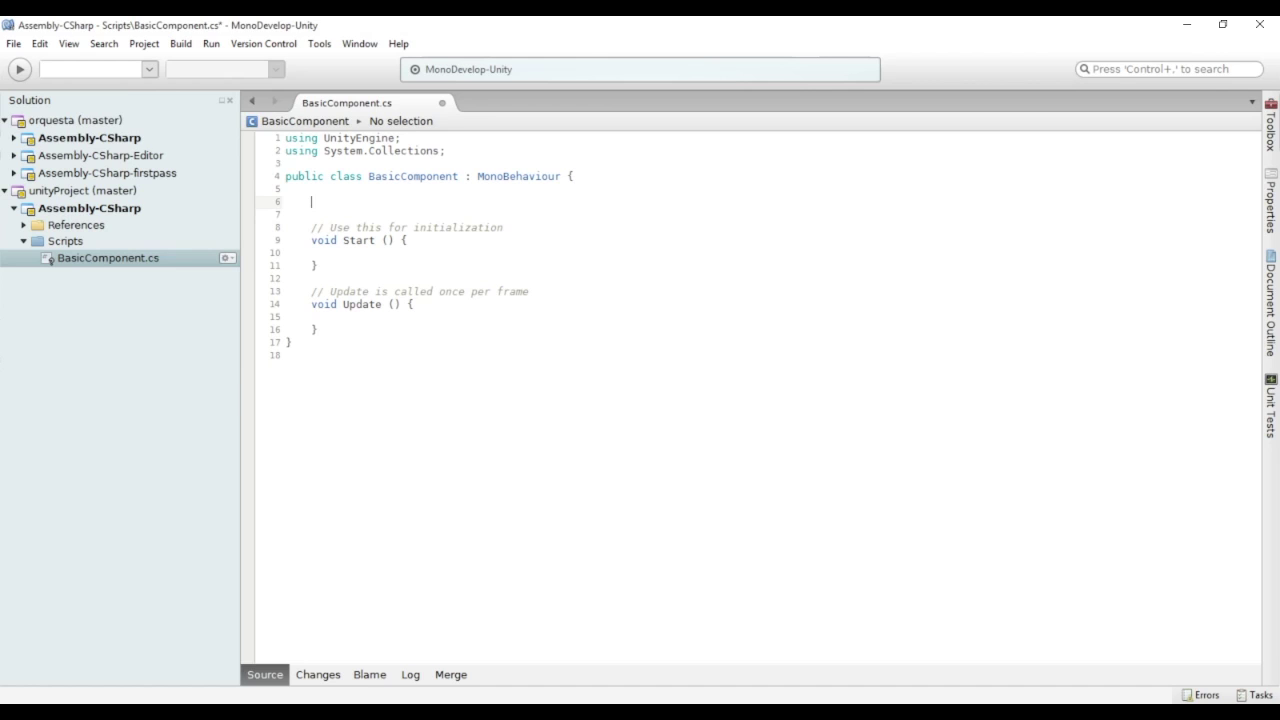
{"action": "type", "text": "void Awake () {"}
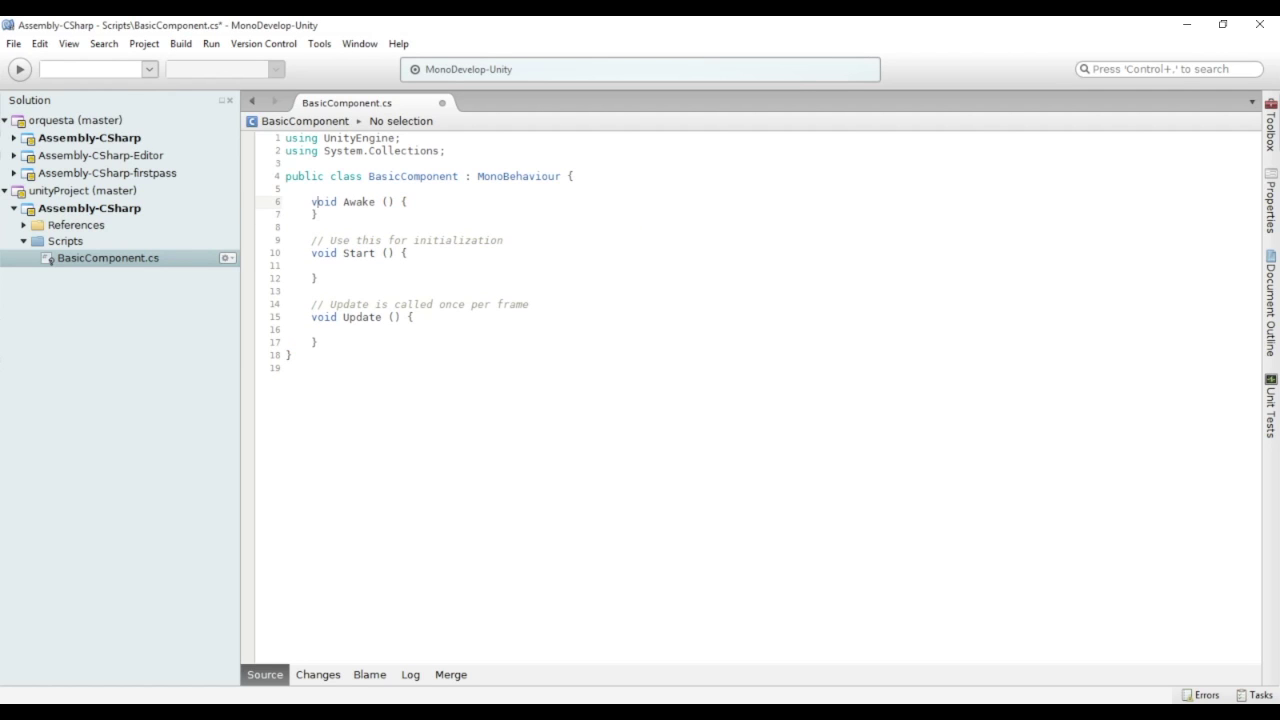
{"action": "key", "text": "Return"}
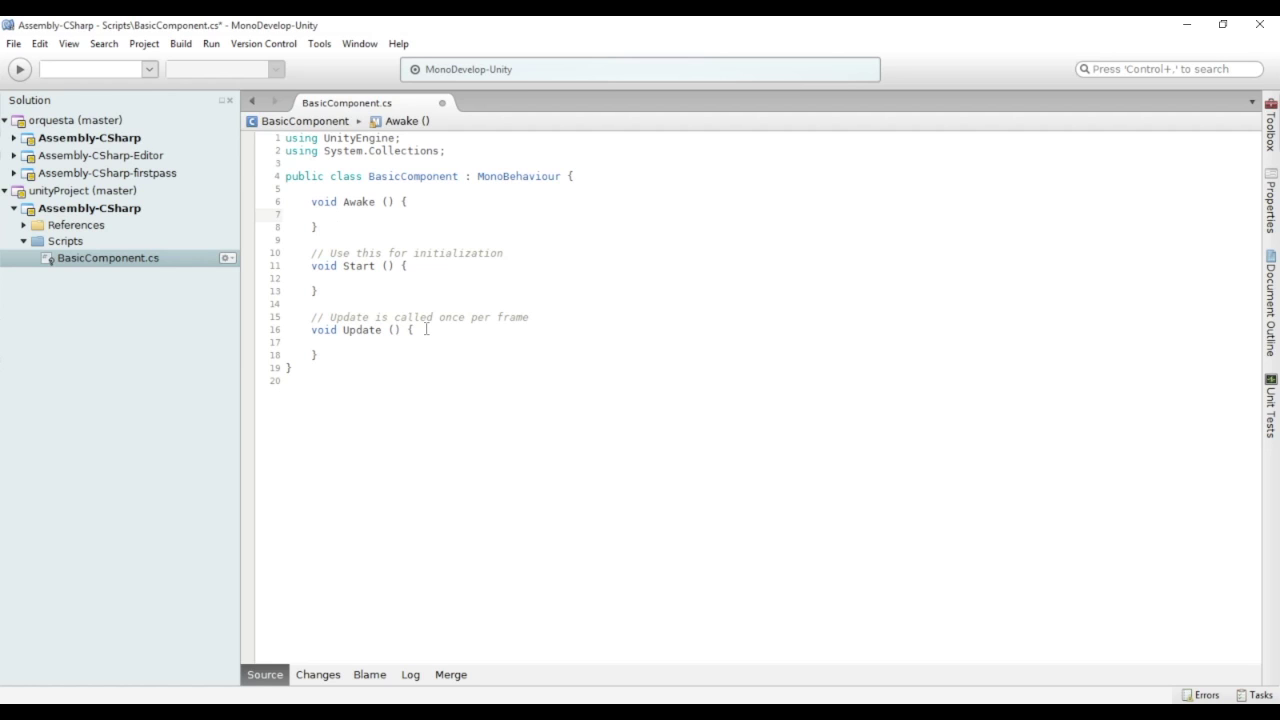
{"action": "left_click", "coordinate": [351, 355]}
Add empty void FixedUpdate () and void LateUpdate () methods below Update, then select both.
{"action": "key", "text": "Return"}
{"action": "key", "text": "Return"}
{"action": "type", "text": "void FixedUpdate () {"}
{"action": "key", "text": "Return"}
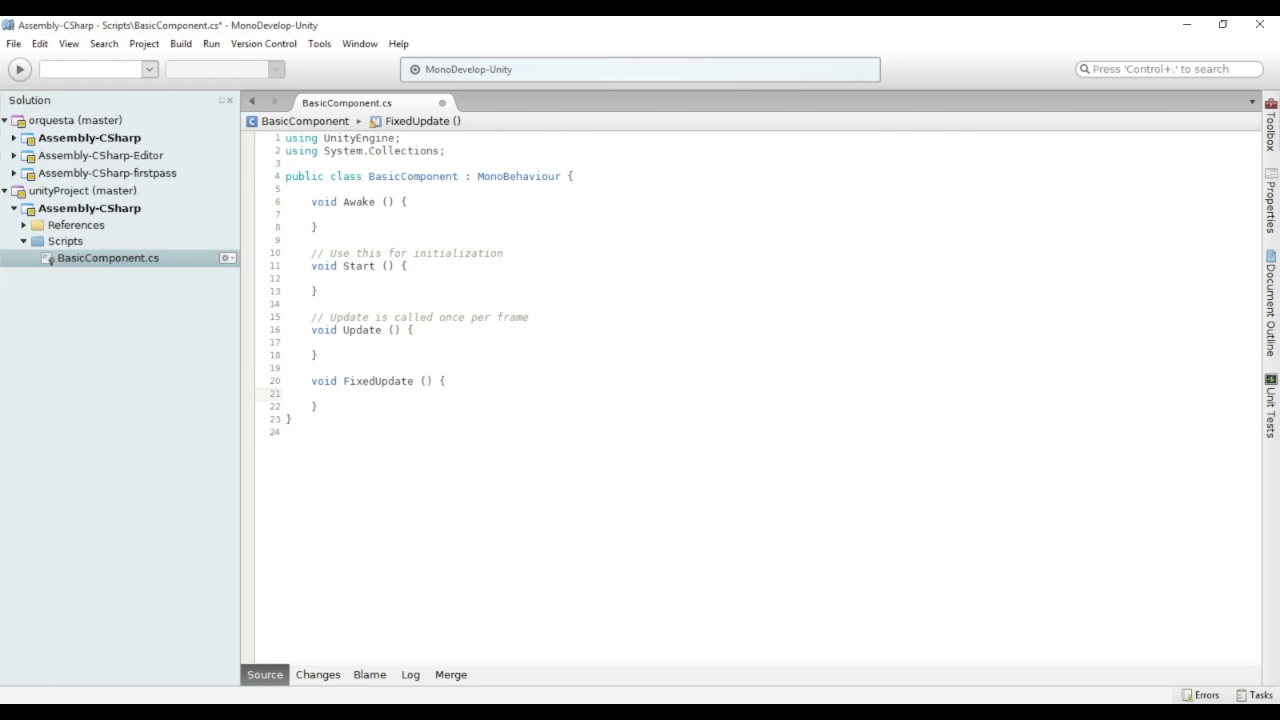
{"action": "key", "text": "Down"}
{"action": "key", "text": "End"}
{"action": "key", "text": "Return"}
{"action": "key", "text": "Return"}
{"action": "type", "text": "void LateUpdate "}
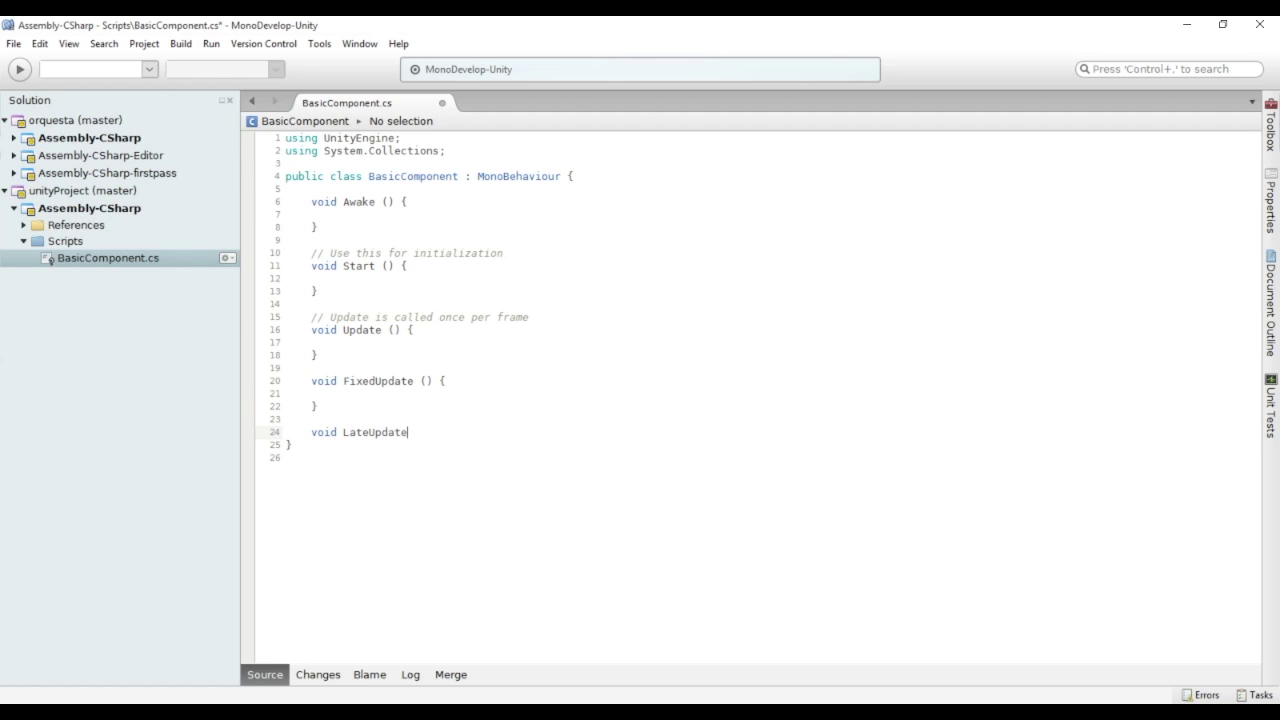
{"action": "type", "text": "() {"}
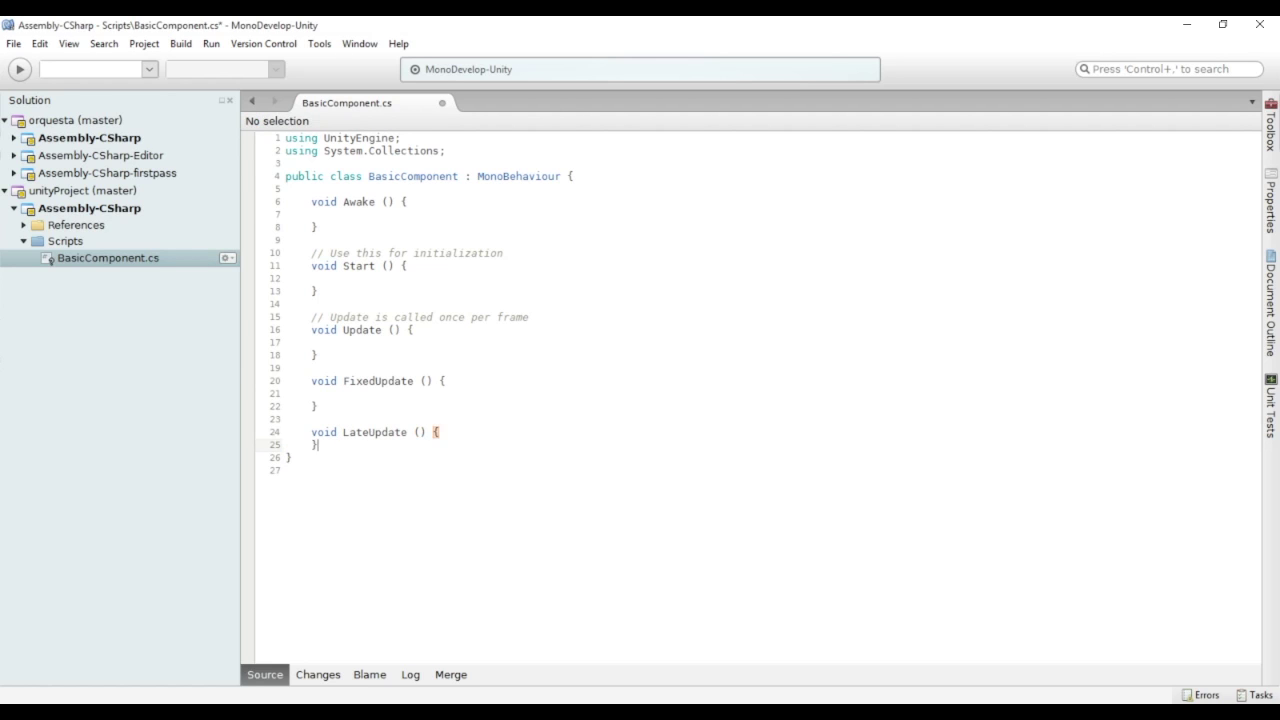
{"action": "key", "text": "Return"}
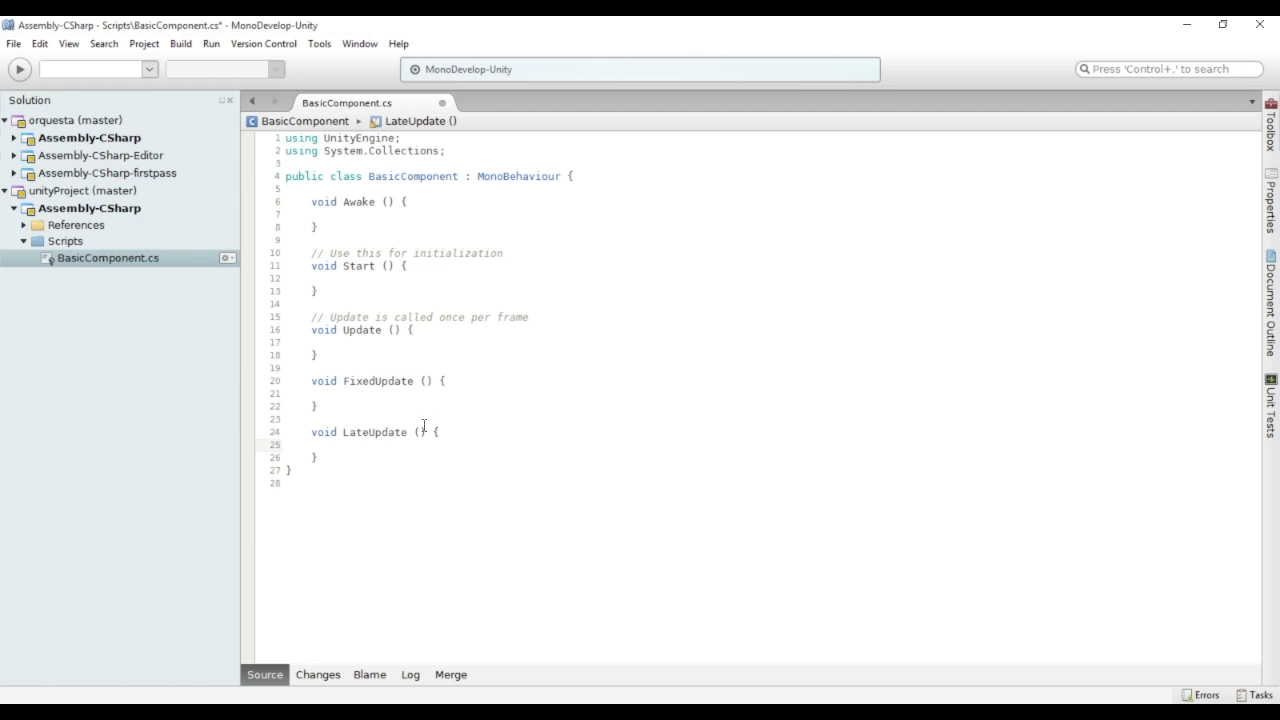
{"action": "left_click_drag", "start_coordinate": [347, 460], "coordinate": [263, 376]}
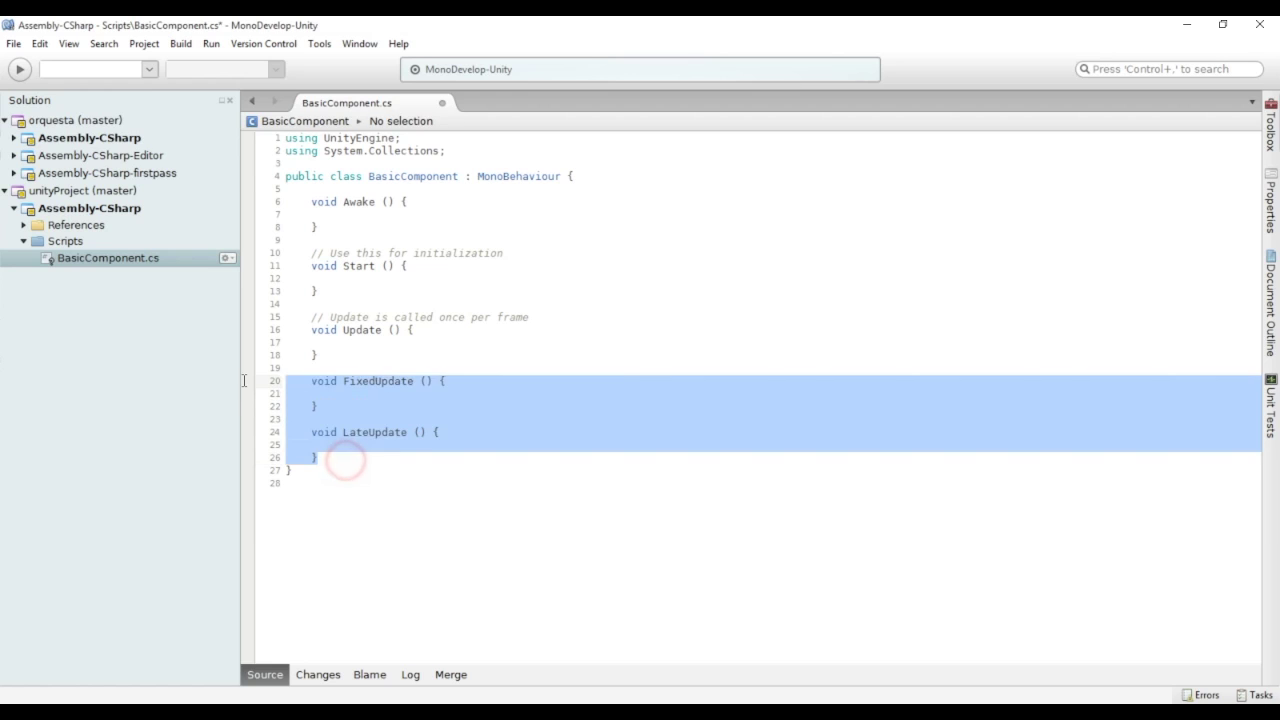
Delete the FixedUpdate, LateUpdate and Awake methods from BasicComponent.
{"action": "key", "text": "Delete"}
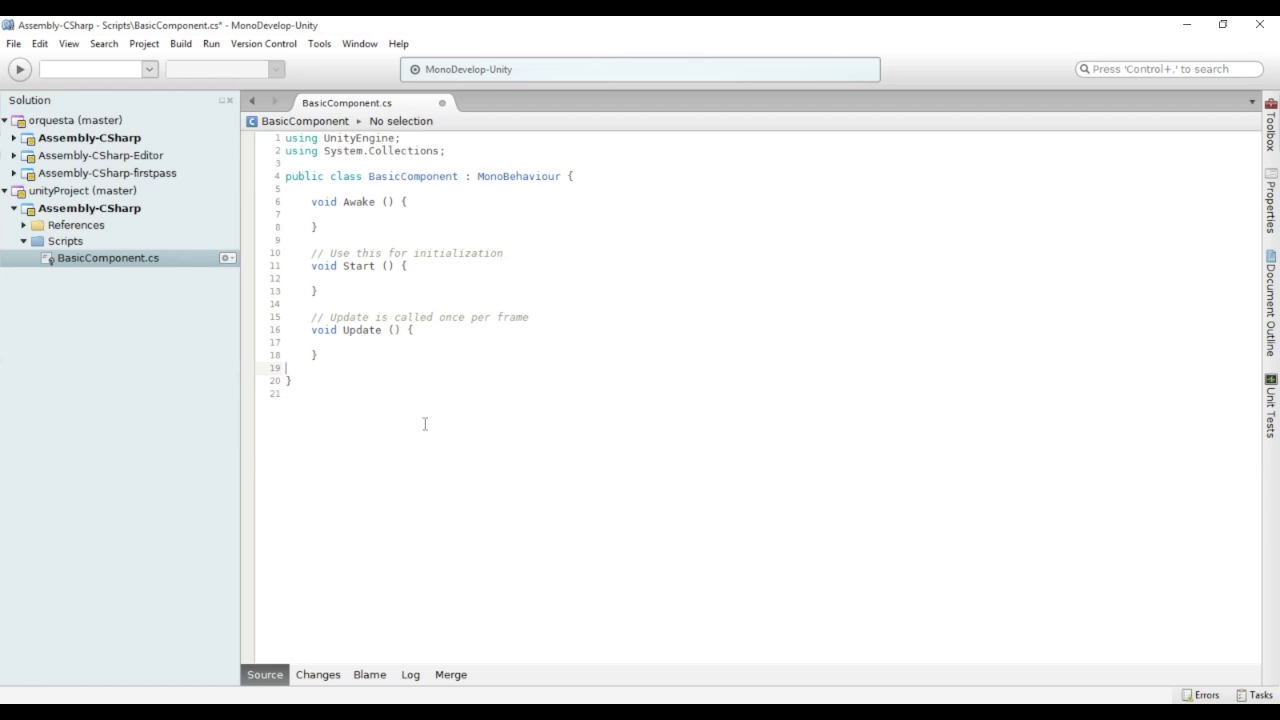
{"action": "left_click_drag", "start_coordinate": [334, 226], "coordinate": [258, 192]}
{"action": "key", "text": "Delete"}
{"action": "key", "text": "Delete"}
Add Debug.Log ("Hola Start"); inside Start, save the script, and return to Unity.
{"action": "left_click", "coordinate": [370, 228]}
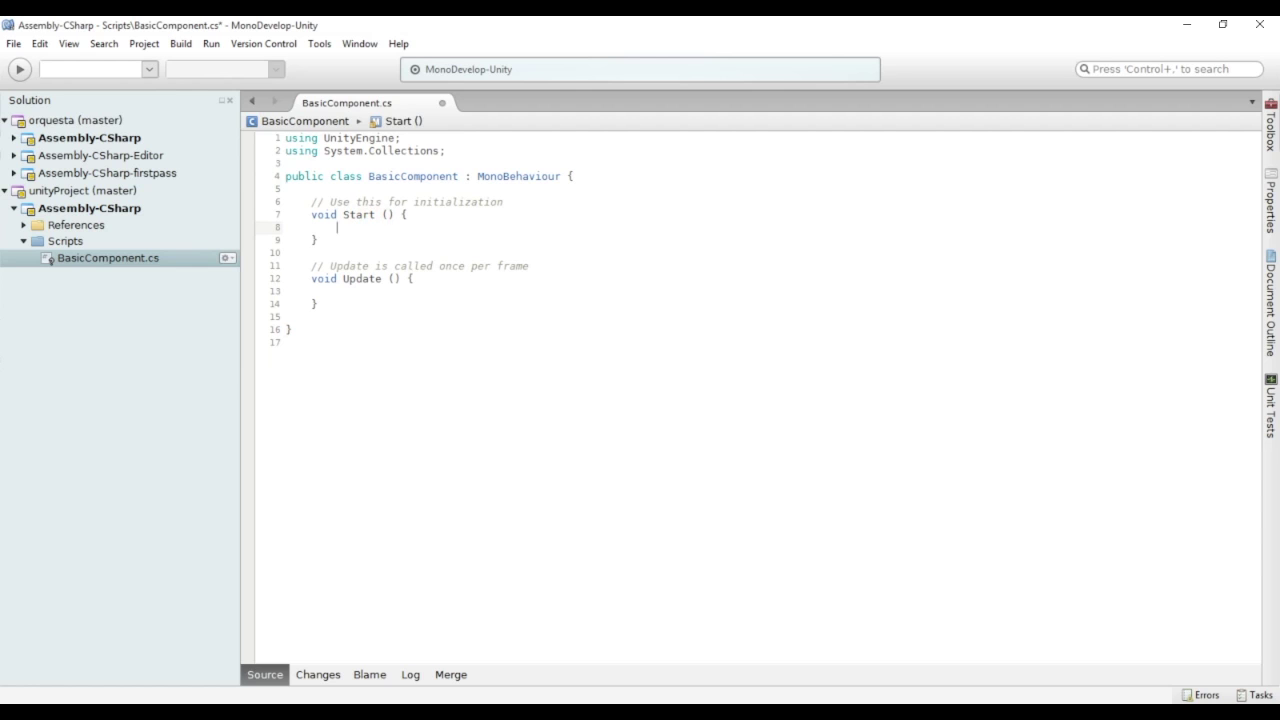
{"action": "type", "text": "Debug.Log "}
{"action": "type", "text": "(\""}
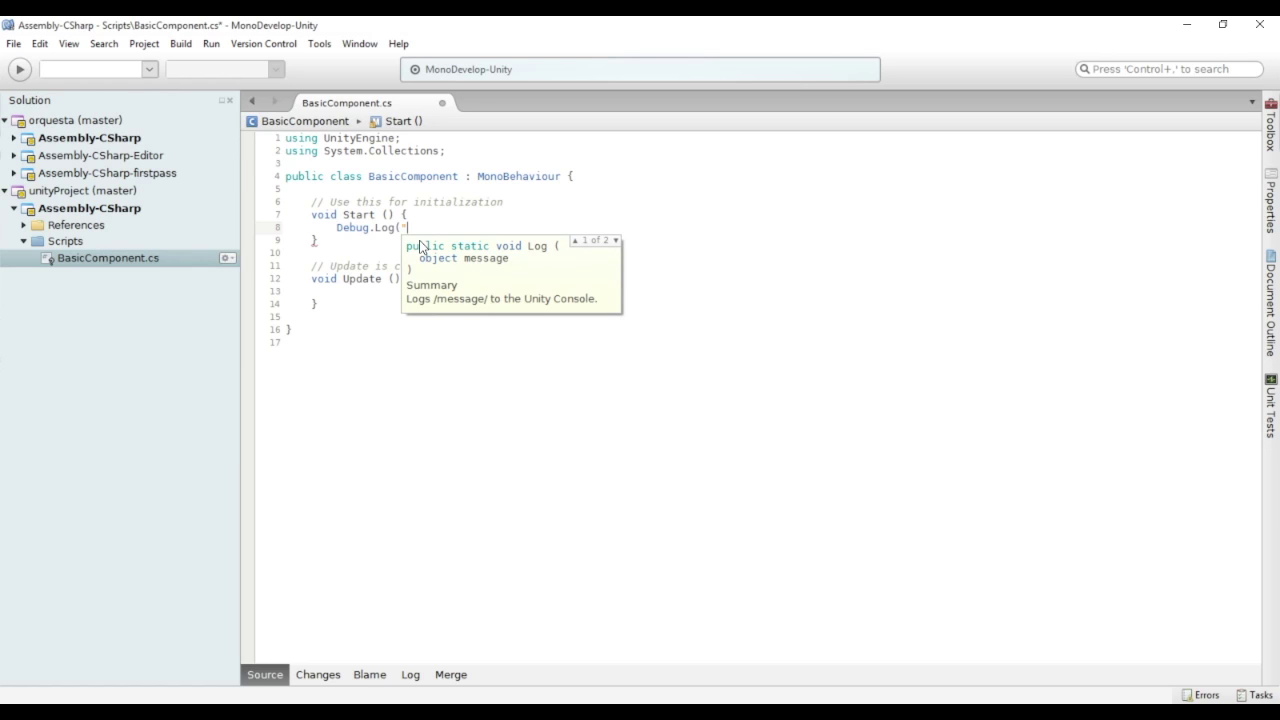
{"action": "type", "text": "Hola Start\");"}
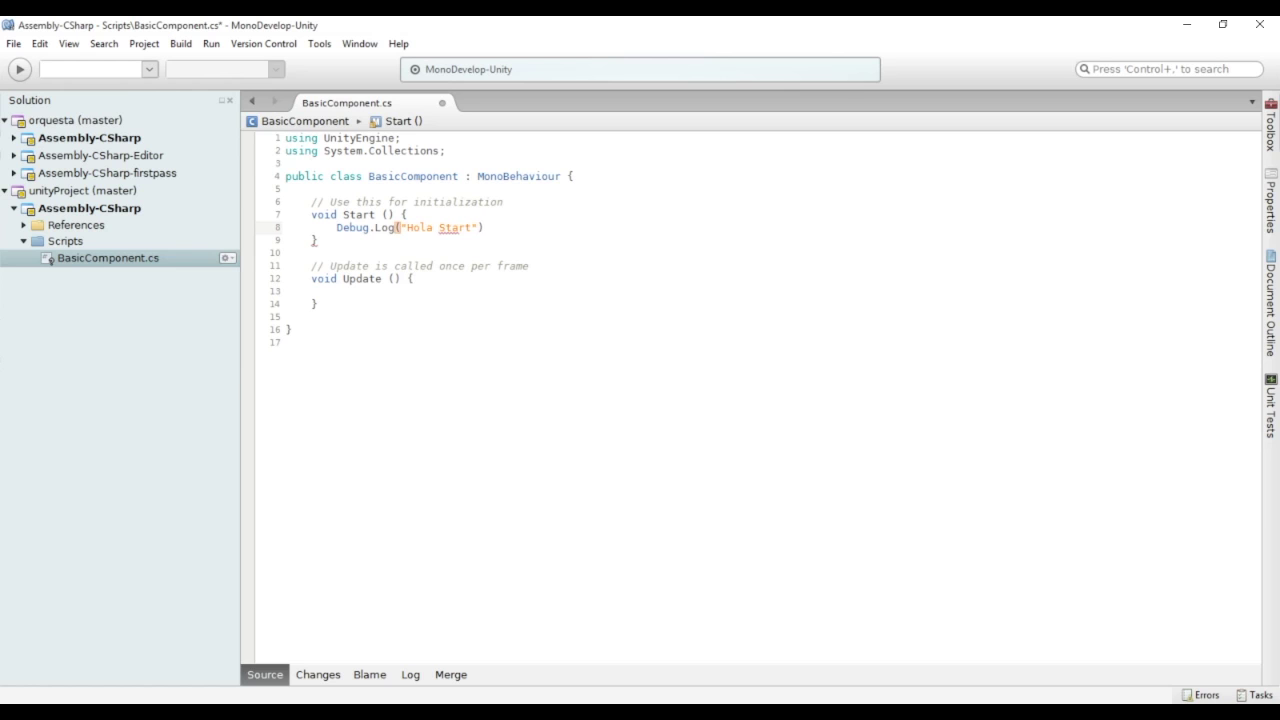
{"action": "key", "text": "ctrl+s"}
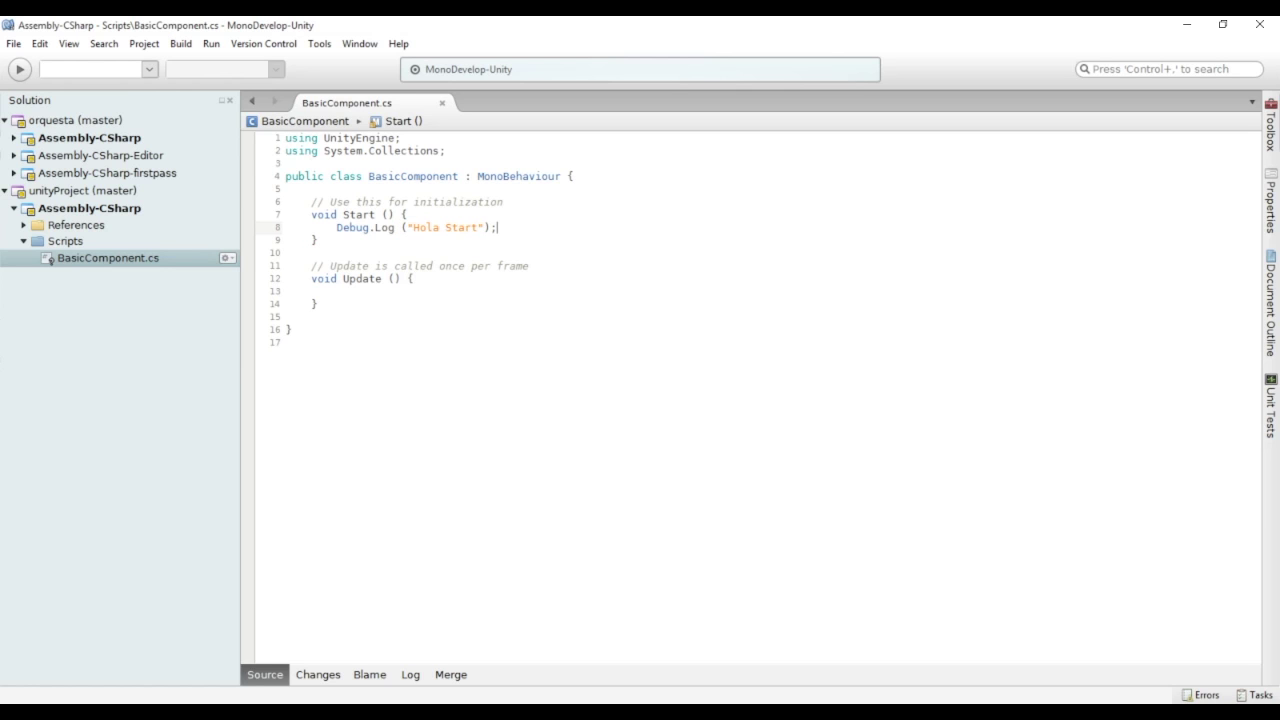
{"action": "key", "text": "alt+Tab"}
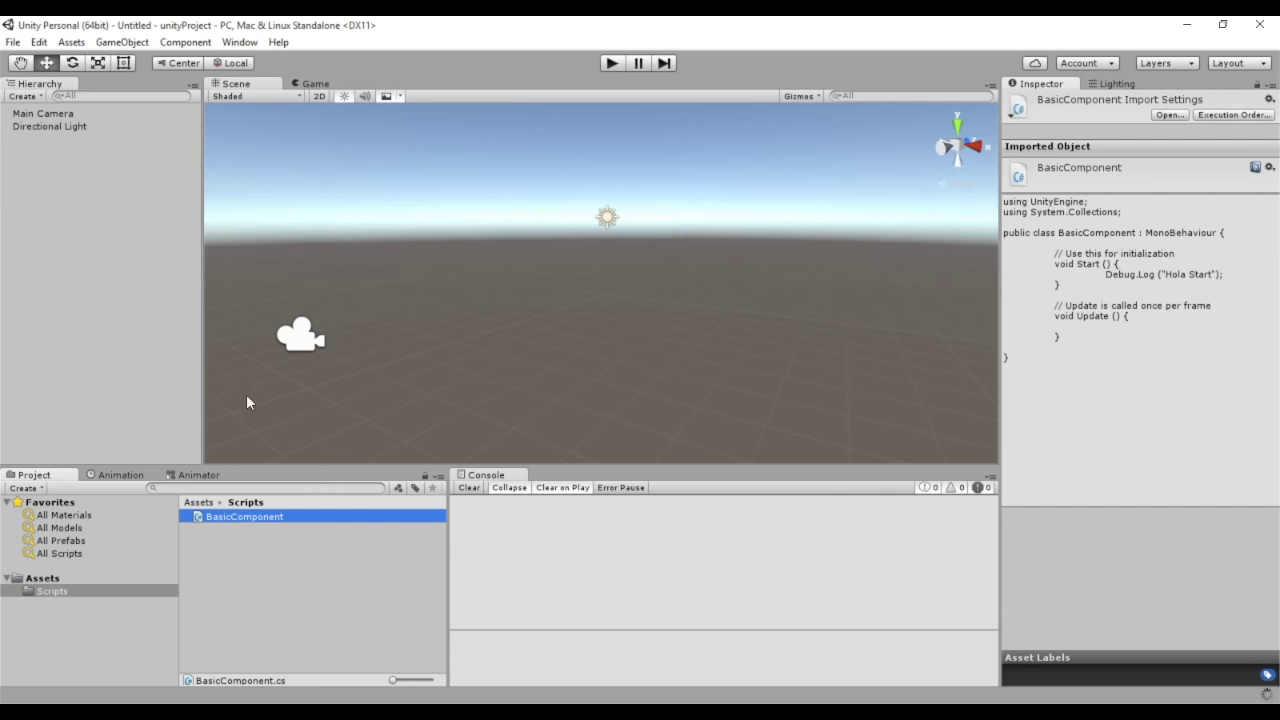
Add a Cube to the scene via GameObject > 3D Object > Cube.
{"action": "left_click", "coordinate": [133, 46]}
{"action": "mouse_move", "coordinate": [140, 100]}
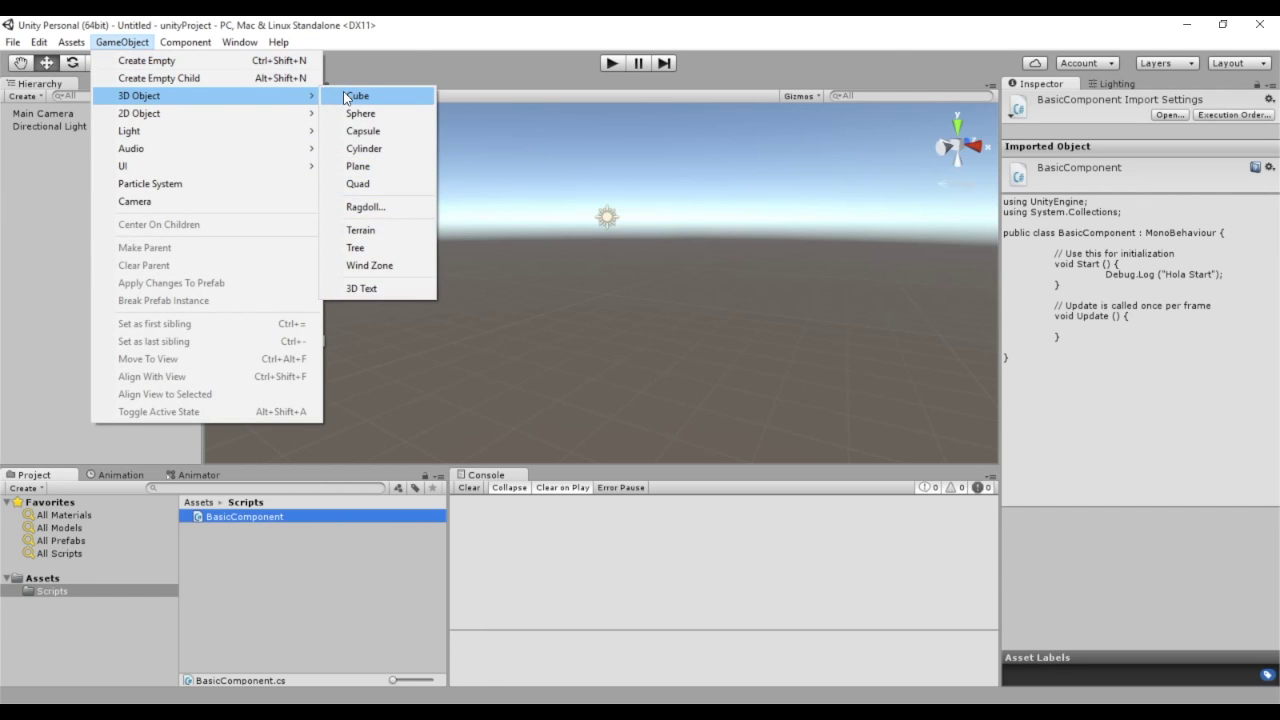
{"action": "left_click", "coordinate": [346, 97]}
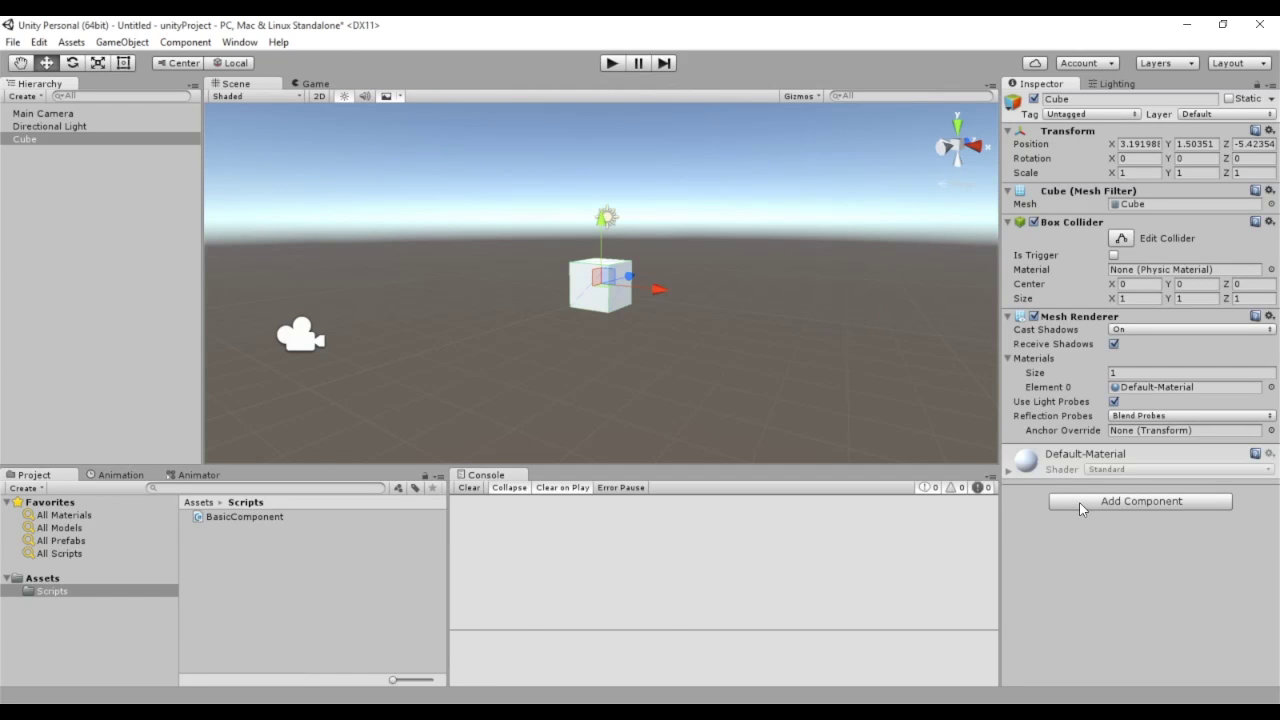
Attach the BasicComponent script to the Cube and run the scene in Play mode.
{"action": "left_click", "coordinate": [240, 517]}
{"action": "left_click_drag", "start_coordinate": [240, 517], "coordinate": [1143, 581]}
{"action": "left_click_drag", "start_coordinate": [1138, 571], "coordinate": [1138, 571]}
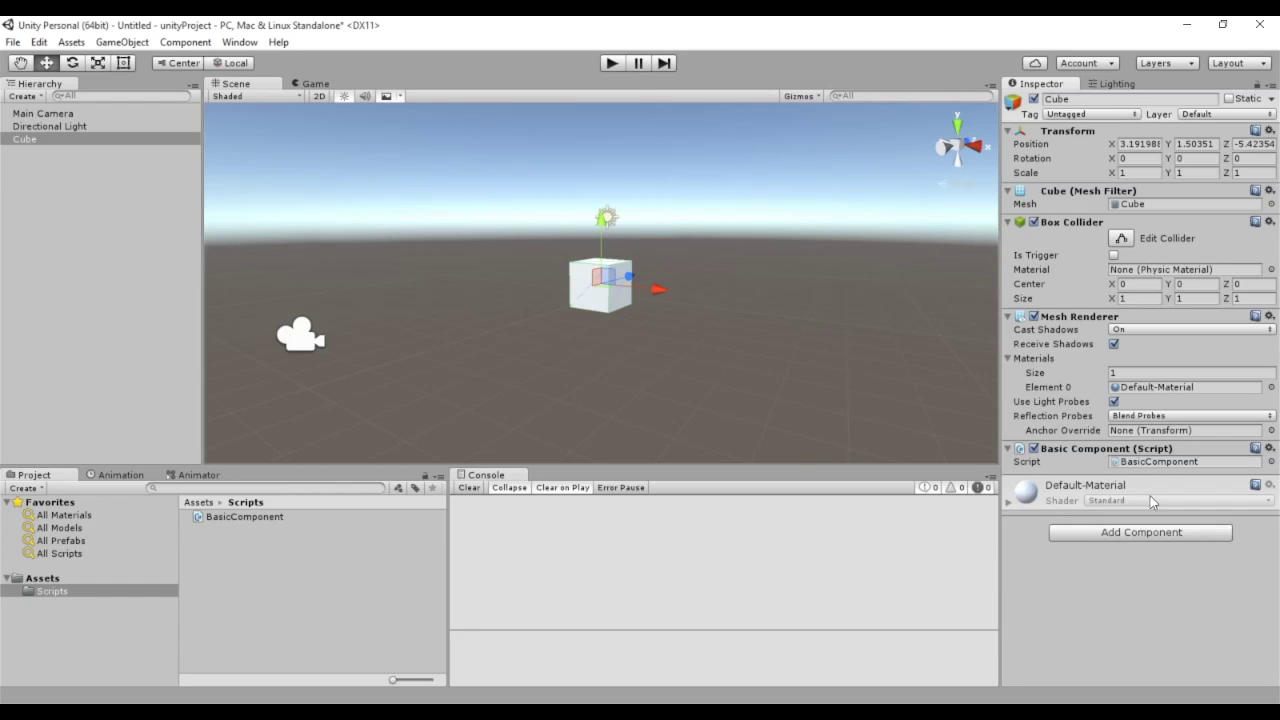
{"action": "left_click", "coordinate": [609, 63]}
{"action": "left_click", "coordinate": [608, 64]}
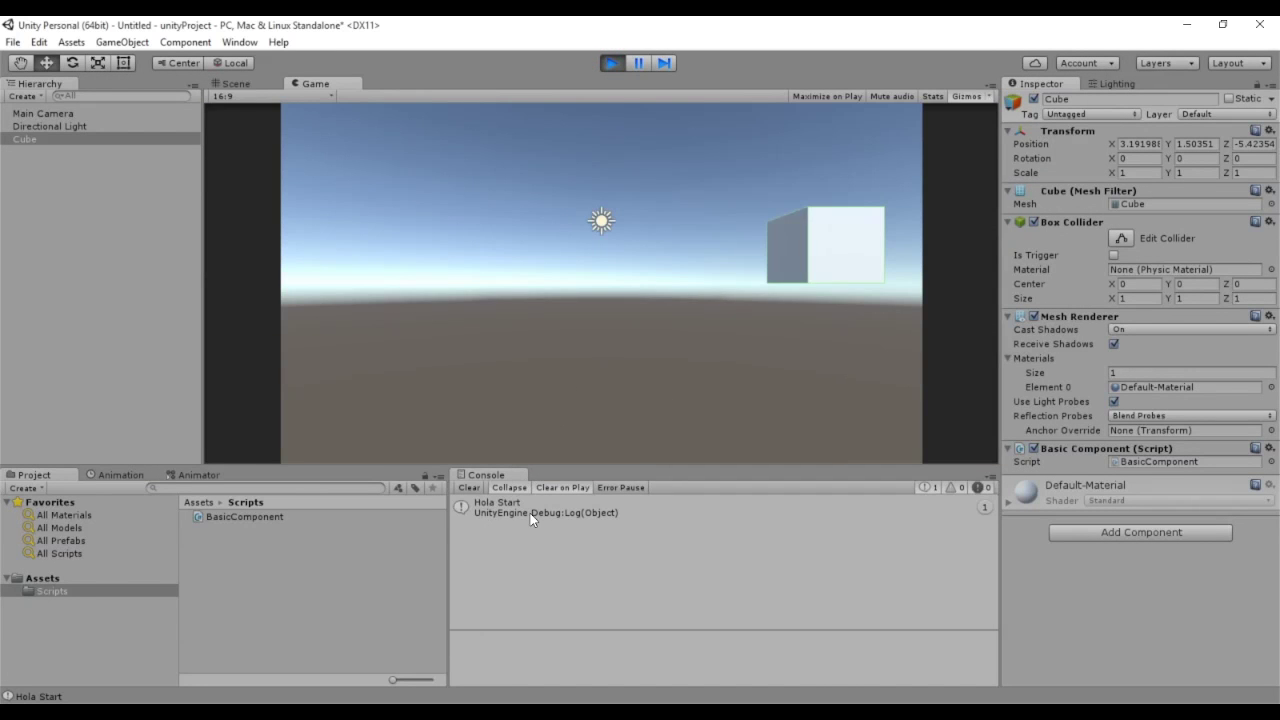
View the Hola Start stack trace, stop playing, and reopen BasicComponent.cs from the Console.
{"action": "left_click", "coordinate": [666, 510]}
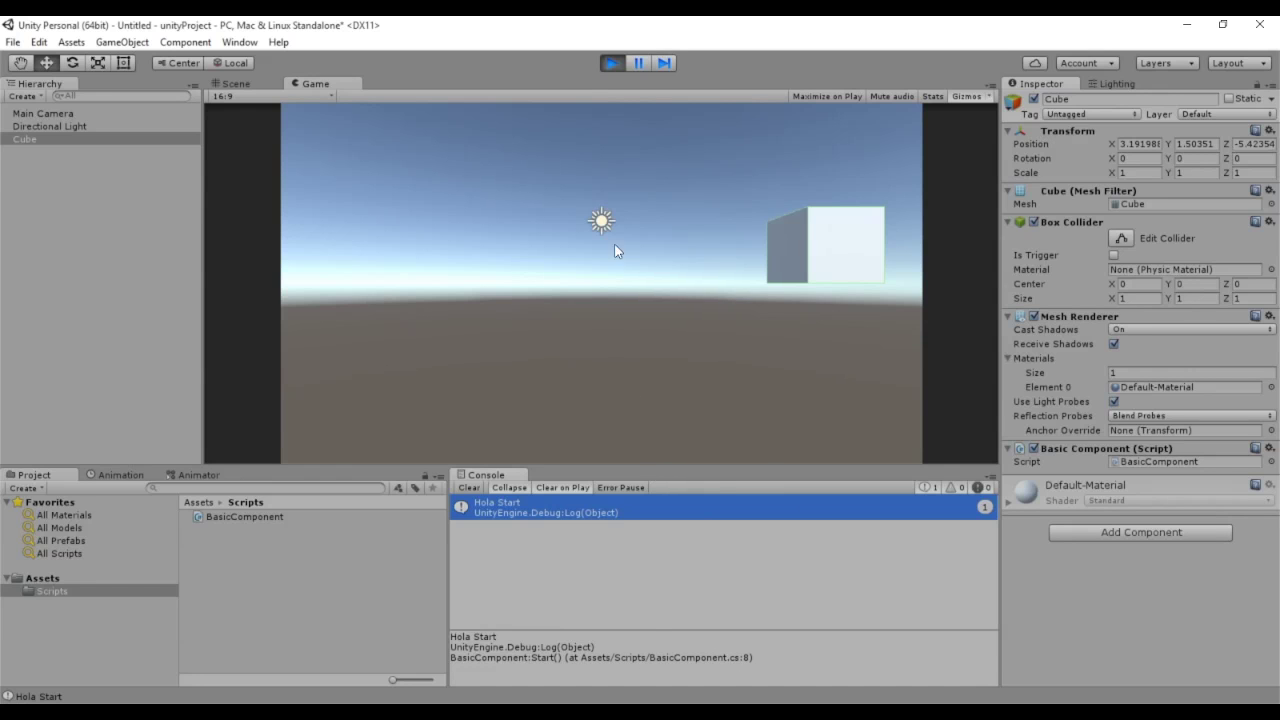
{"action": "left_click", "coordinate": [605, 63]}
{"action": "double_click", "coordinate": [535, 507]}
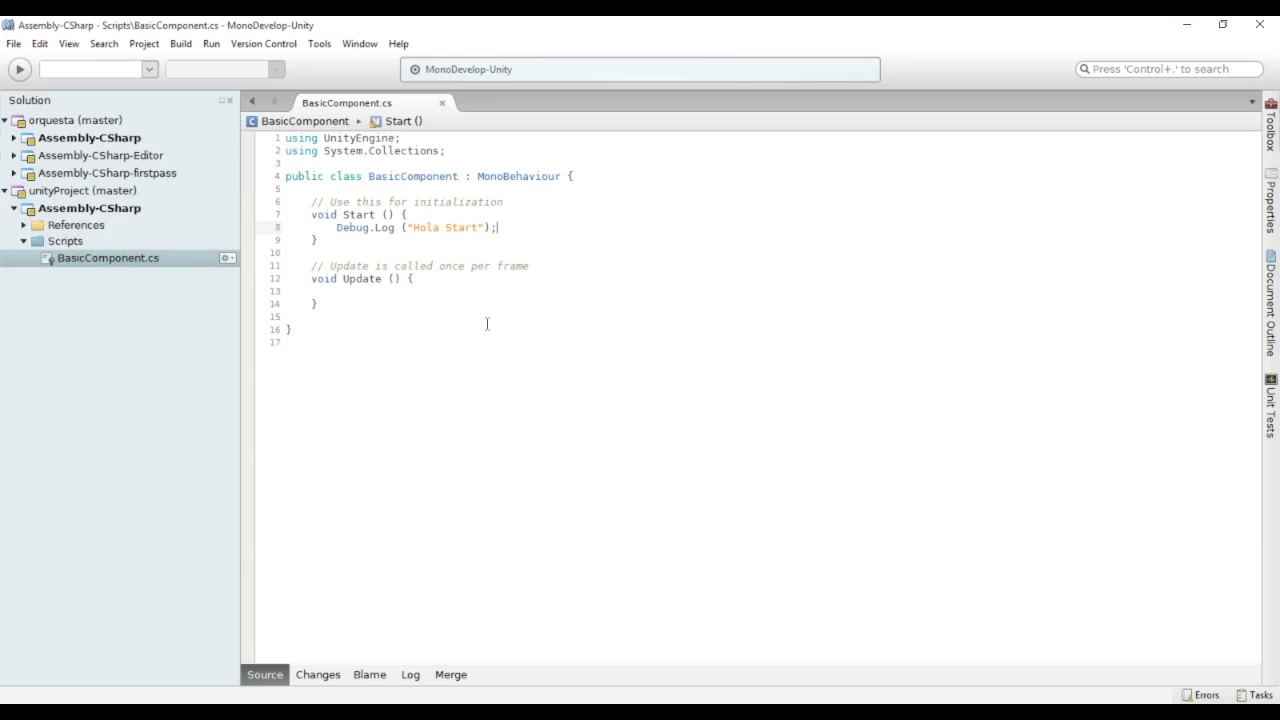
Copy the Debug.Log line into Update and change its message to "Hola Update".
{"action": "left_click", "coordinate": [510, 226]}
{"action": "key", "text": "shift+Home"}
{"action": "key", "text": "ctrl+c"}
{"action": "left_click", "coordinate": [443, 290]}
{"action": "key", "text": "ctrl+v"}
{"action": "double_click", "coordinate": [458, 291]}
{"action": "type", "text": "Update"}
Save the script, return to Unity, and play the scene again.
{"action": "key", "text": "ctrl+s"}
{"action": "key", "text": "alt+Tab"}
{"action": "left_click", "coordinate": [612, 63]}
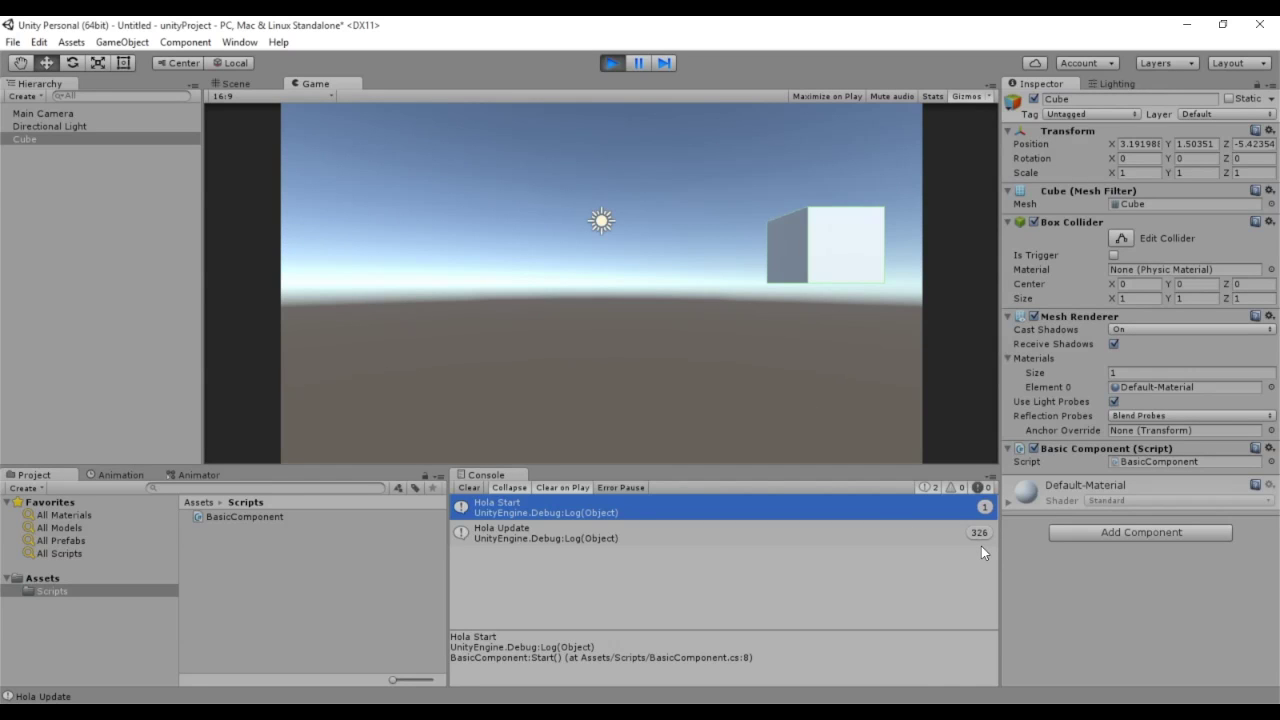
Toggle the Console's Collapse off and back on to compare Hola Update messages, then stop playing.
{"action": "left_click", "coordinate": [511, 488]}
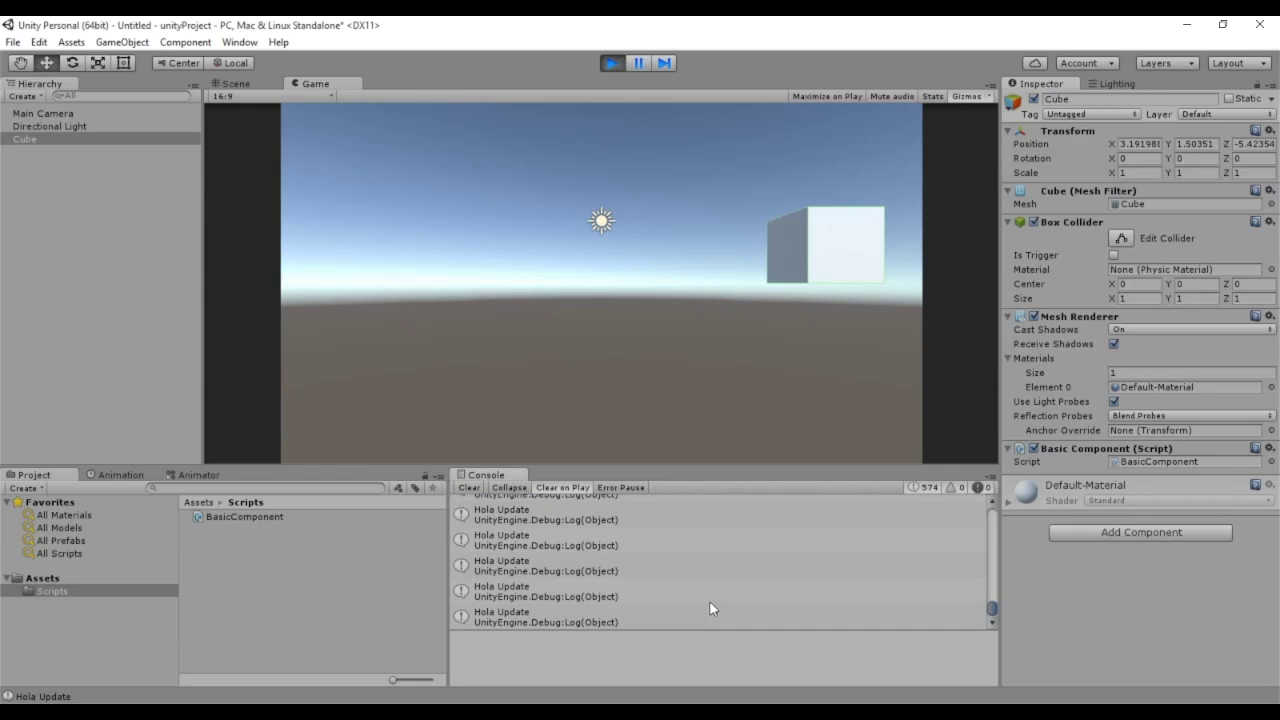
{"action": "left_click", "coordinate": [510, 488]}
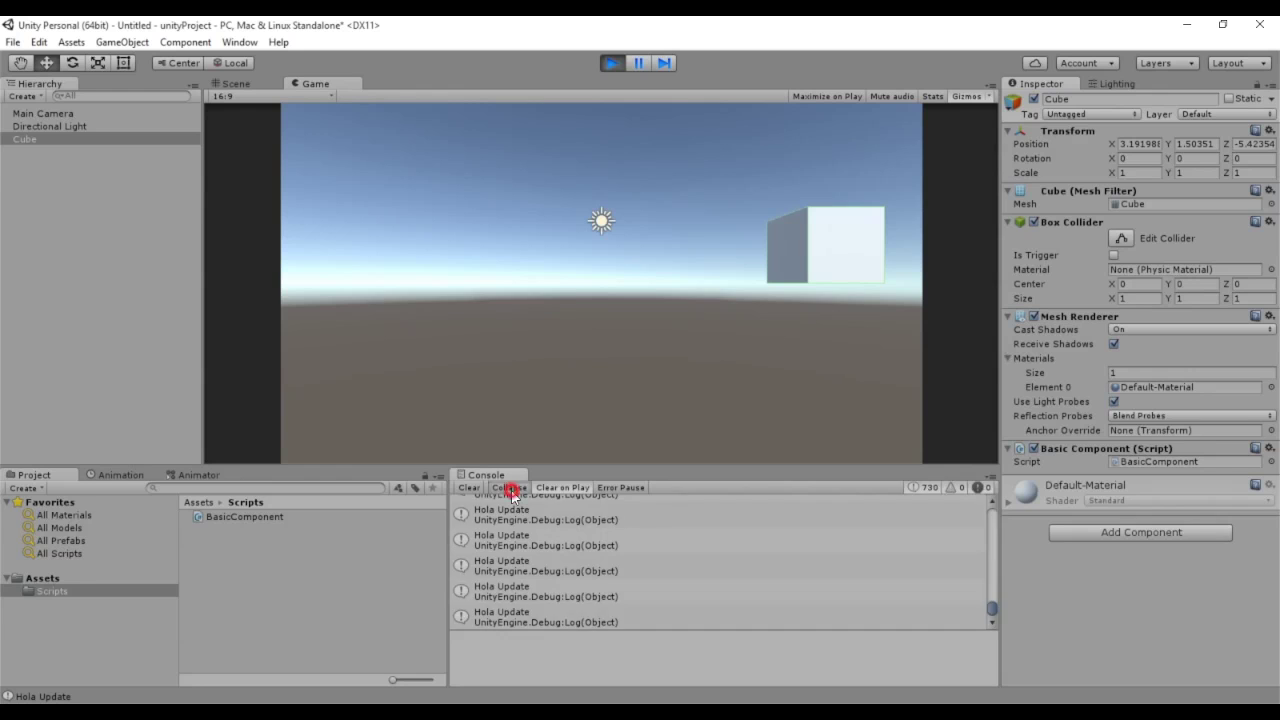
{"action": "left_click", "coordinate": [611, 65]}
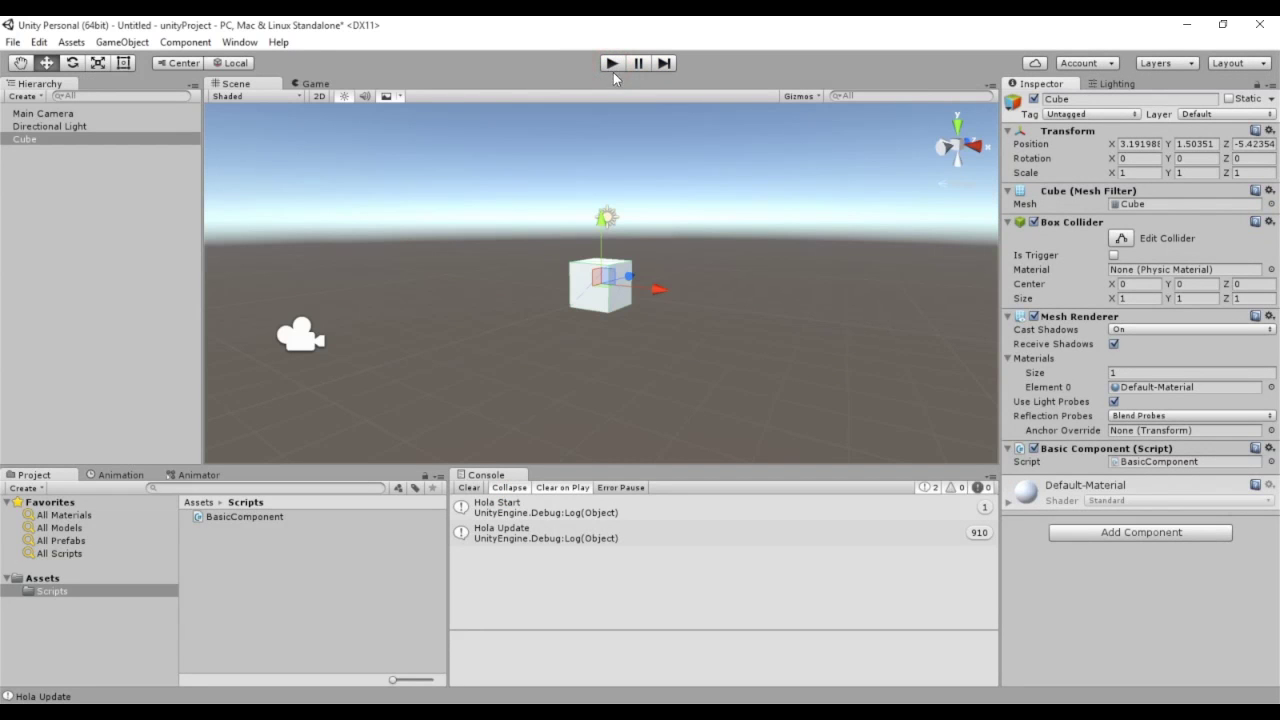
Disable the Cube's Basic Component (Script), play to confirm an empty Console, then stop.
{"action": "left_click", "coordinate": [1034, 450]}
{"action": "left_click", "coordinate": [611, 65]}
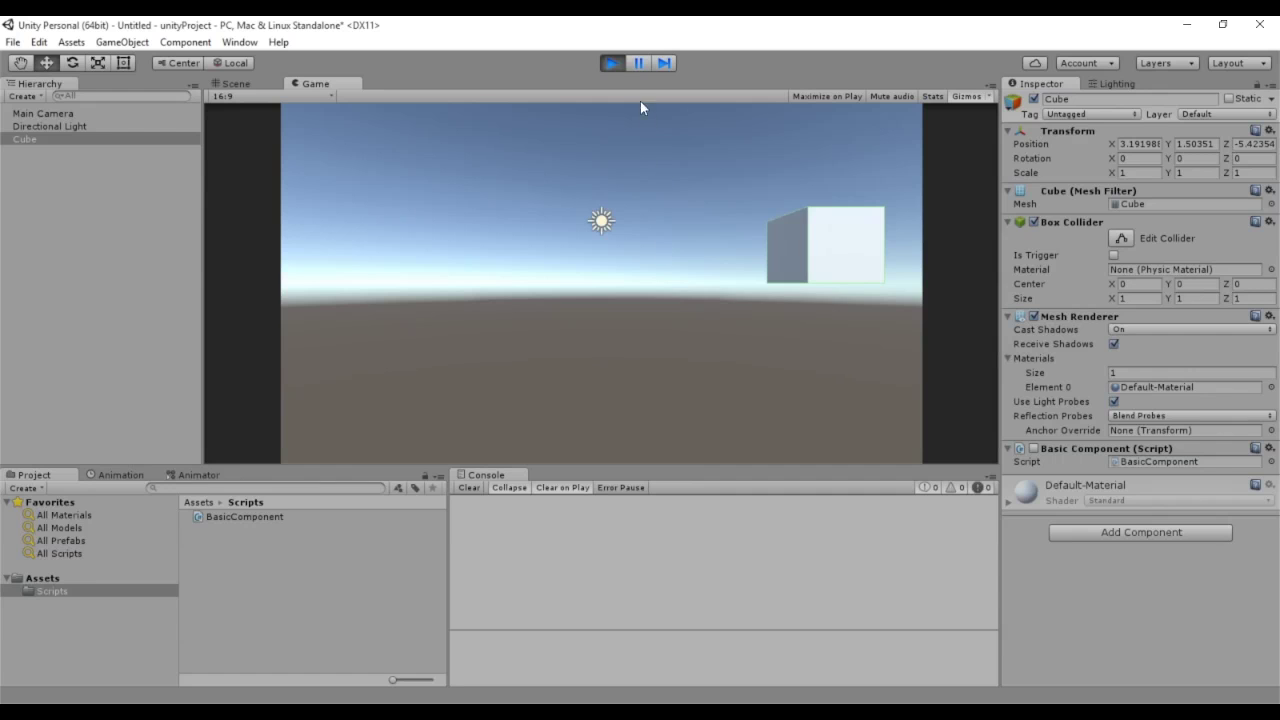
{"action": "left_click", "coordinate": [612, 63]}
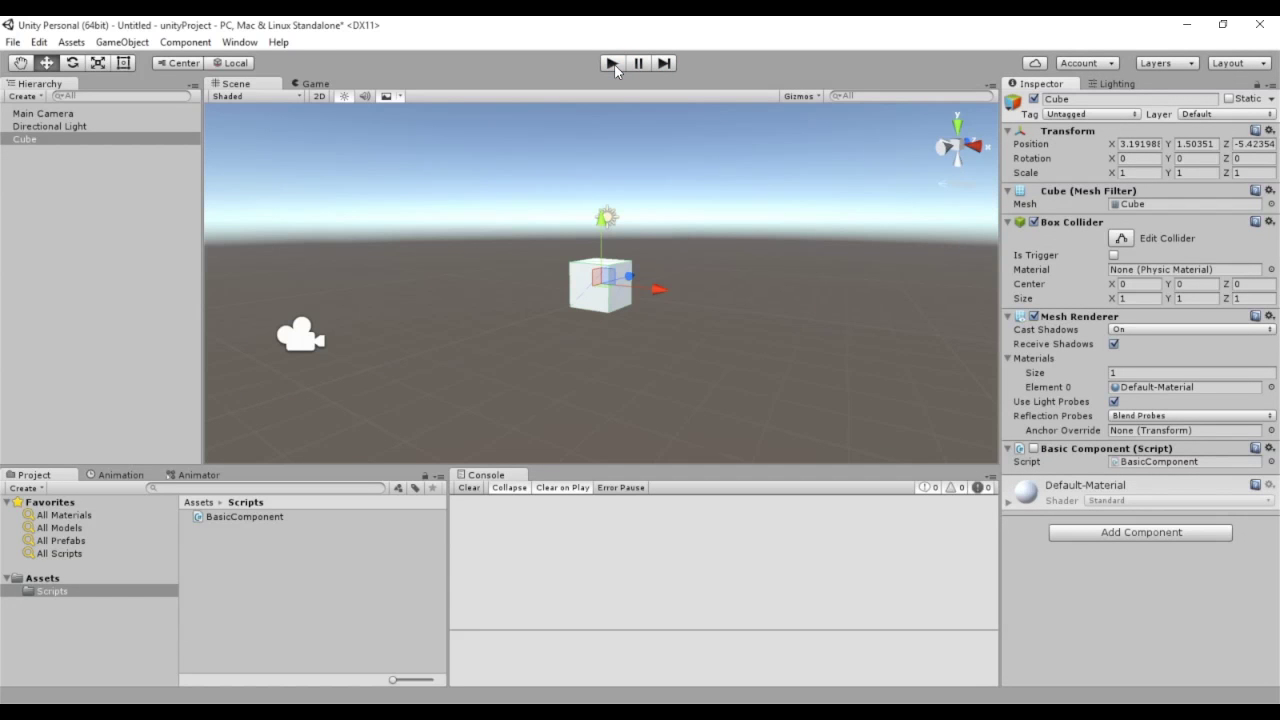